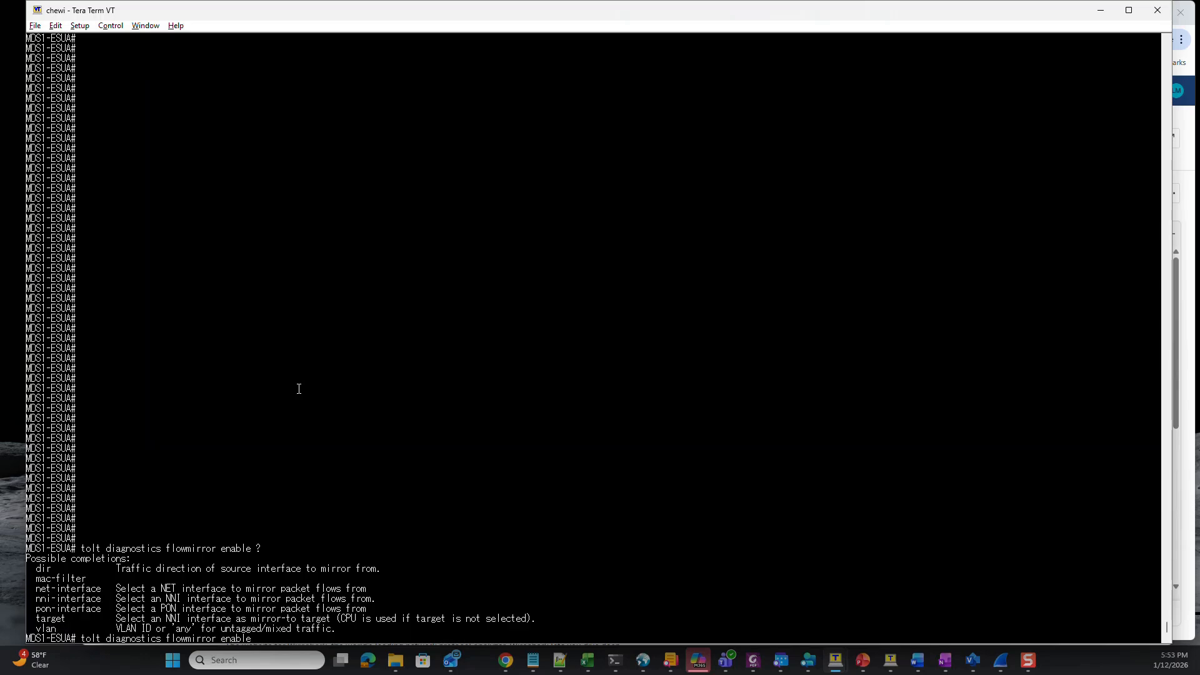
Extend the flow mirror enable command with 'dir both net-interface NET1', without running it.
type("dir both")
type("net-inte")
key("Tab")
type("NET1")
Finish the NET1 mirror command with 'vlan any' and run it, then run 'tolt diagnostics rpcap enable'.
type("target ?")
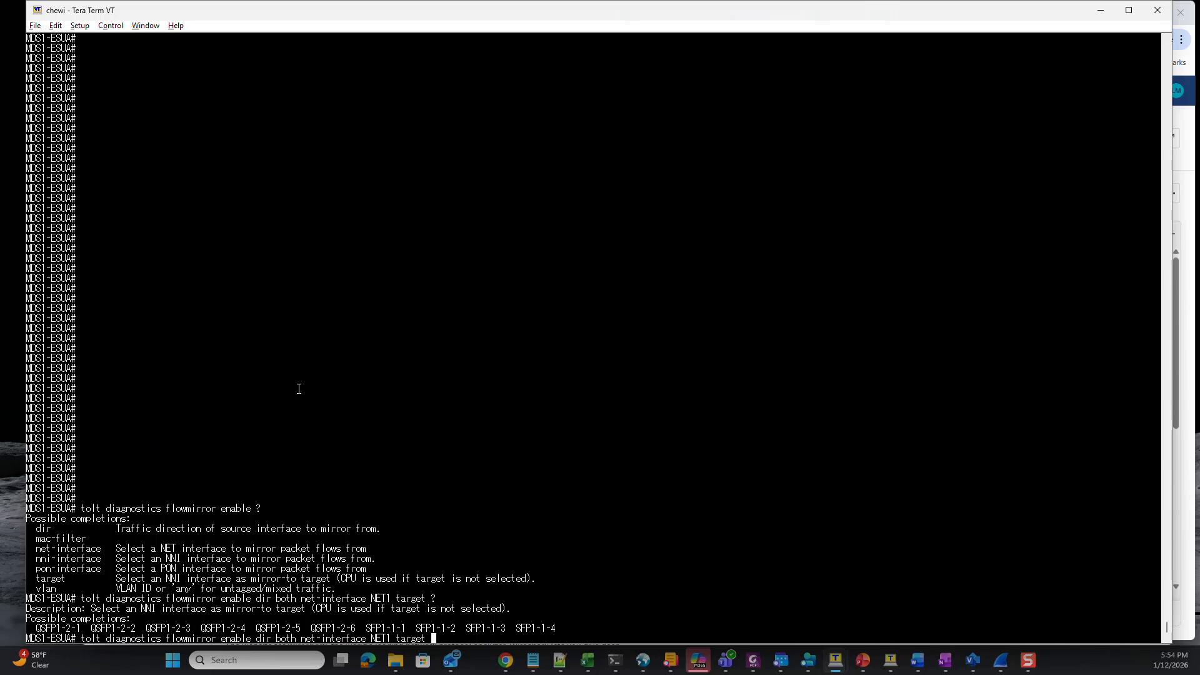
key("BackSpace")
key("BackSpace")
key("BackSpace")
key("BackSpace")
key("BackSpace")
key("BackSpace")
key("BackSpace")
type("vlan any")
key("Return")
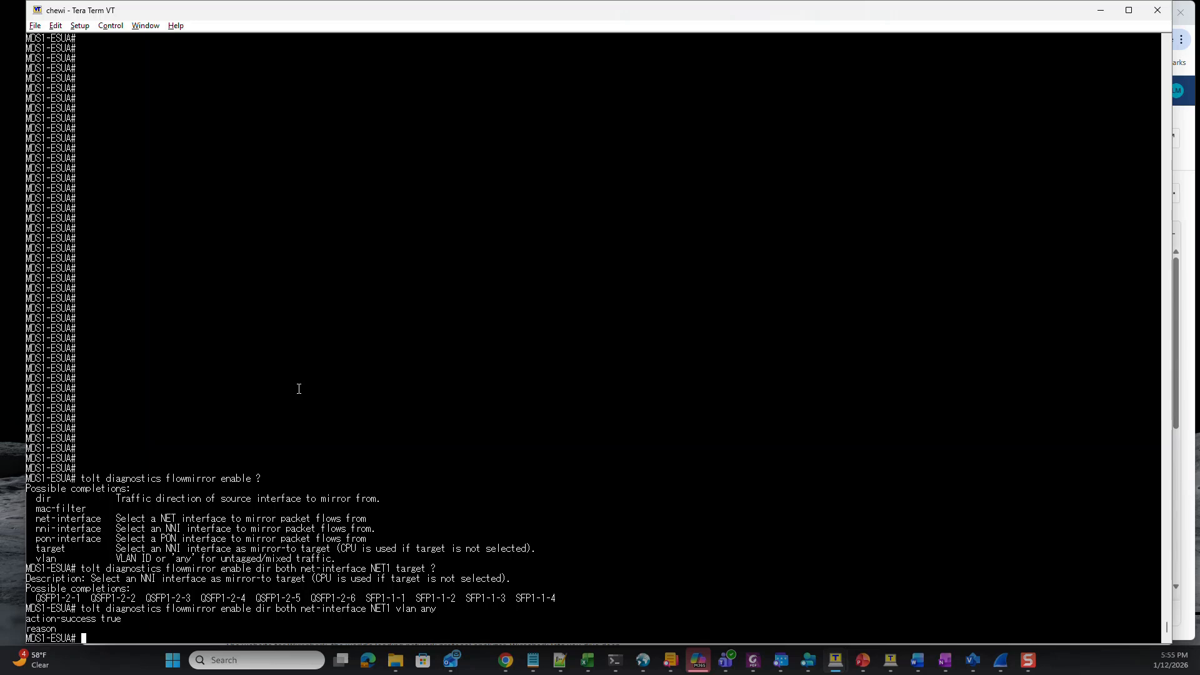
type("tolt diagnostics rpcap enable")
key("Return")
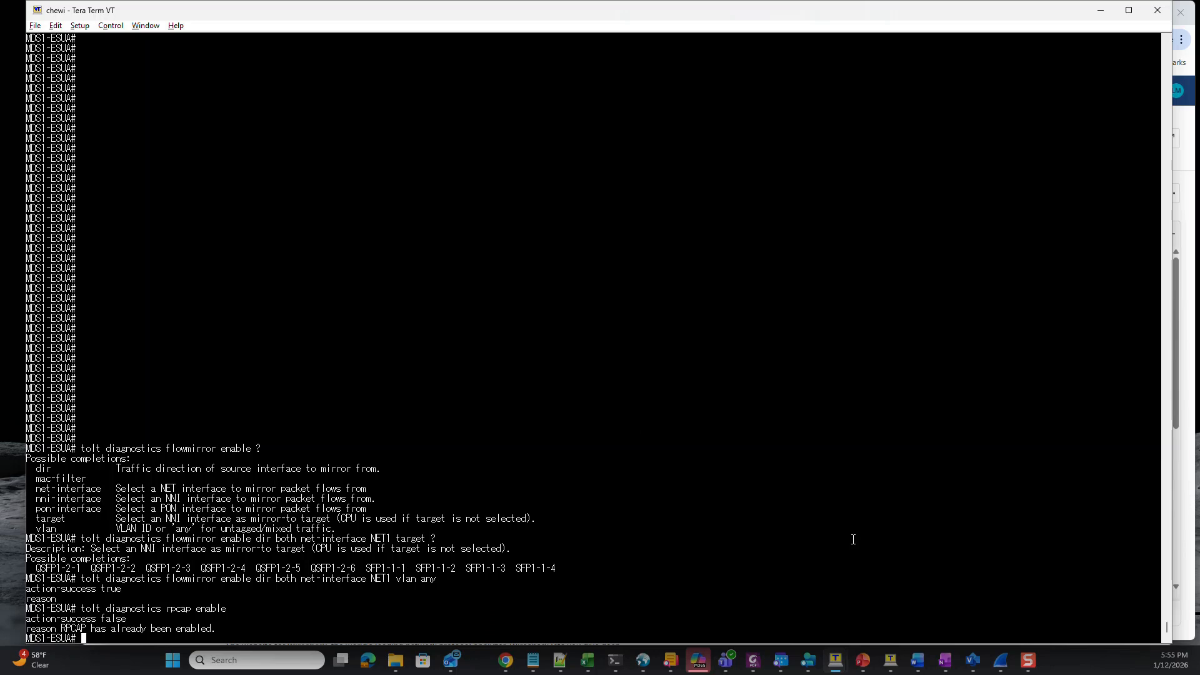
Start a new remote interface in Manage Interfaces with host 172.29.122.141.
left_click(1001, 660)
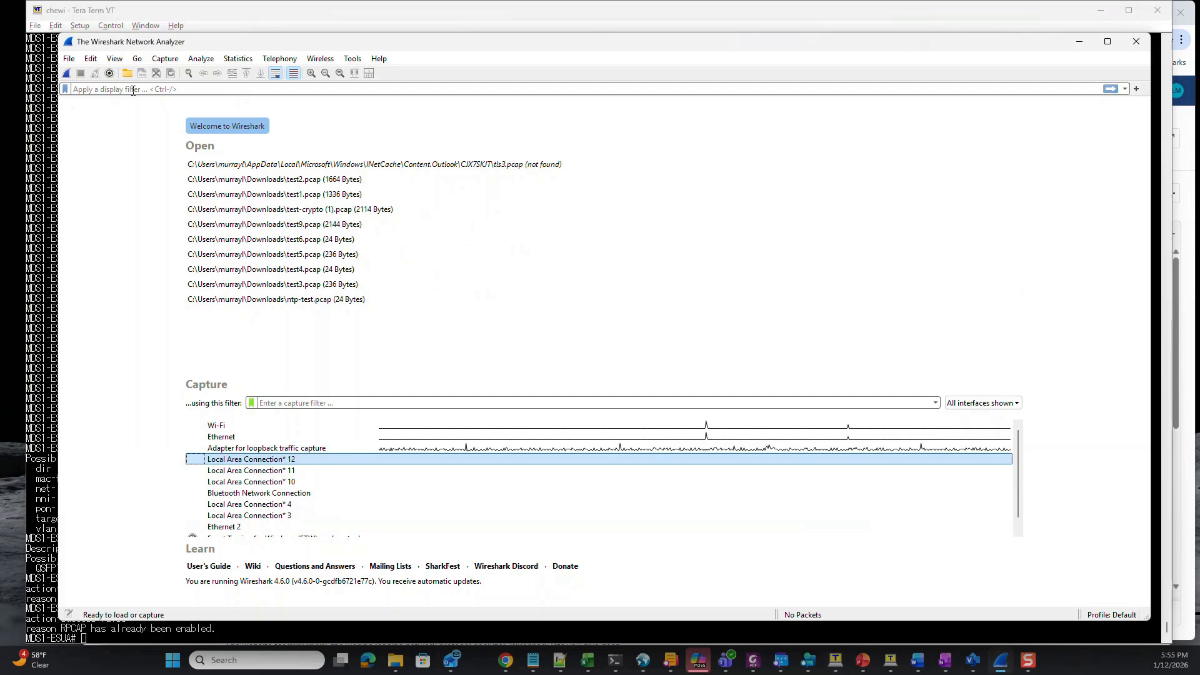
left_click(110, 74)
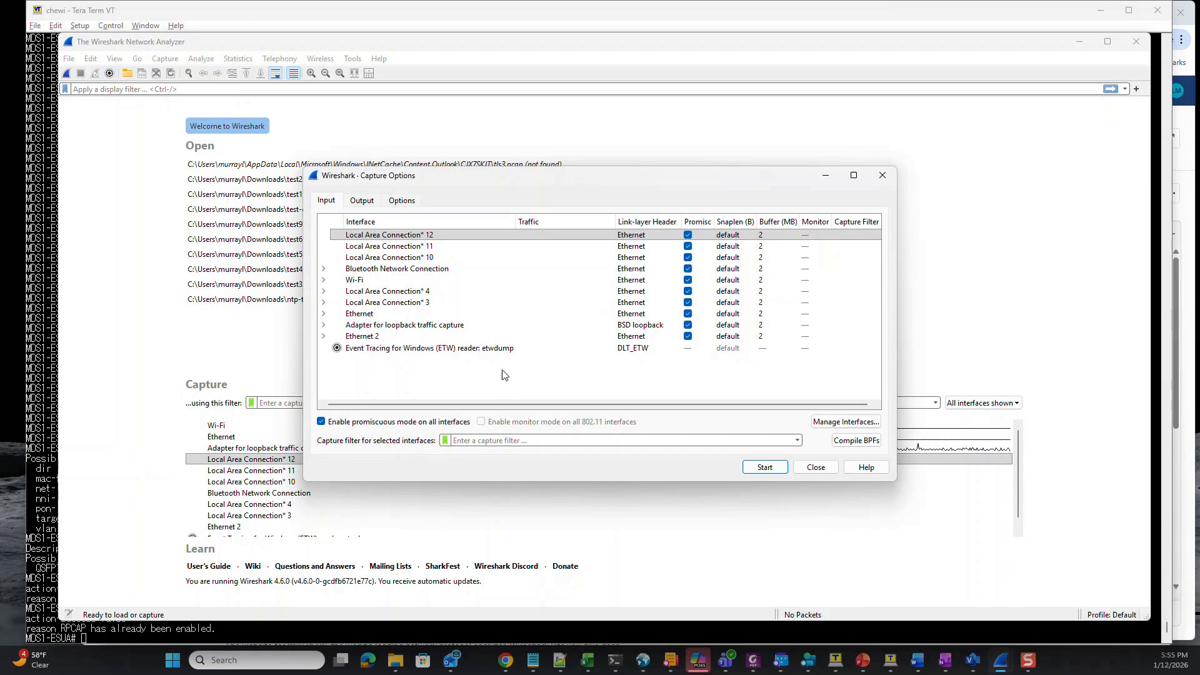
left_click(862, 424)
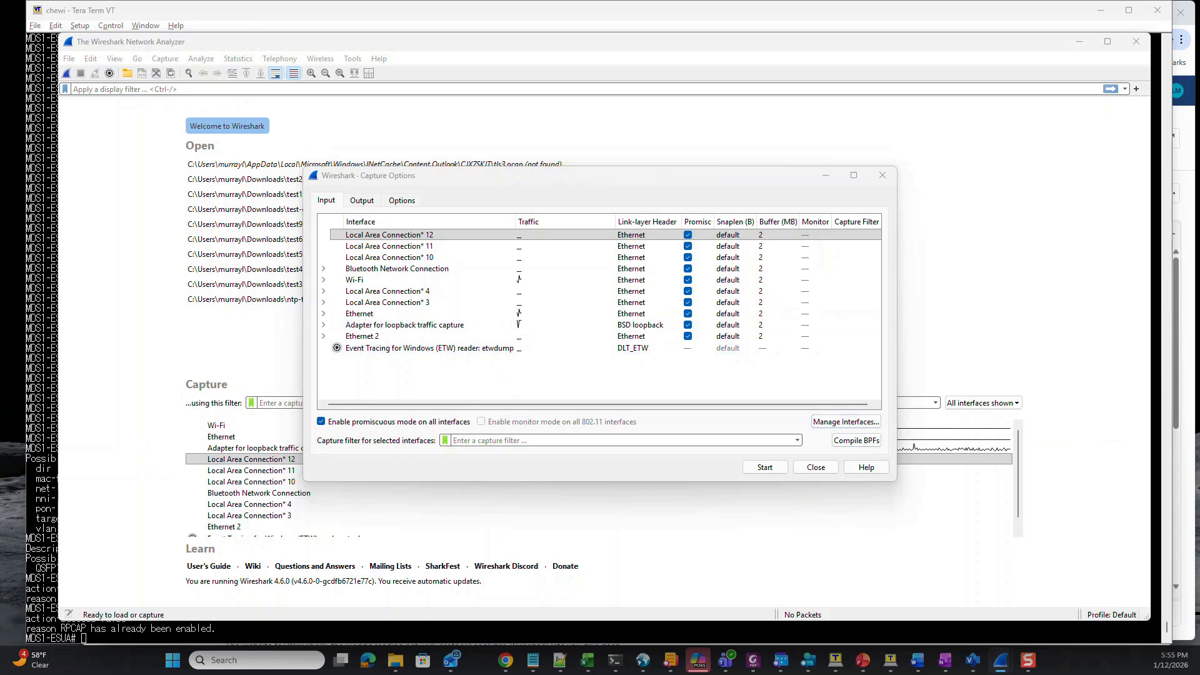
left_click_drag(50, 233, 567, 196)
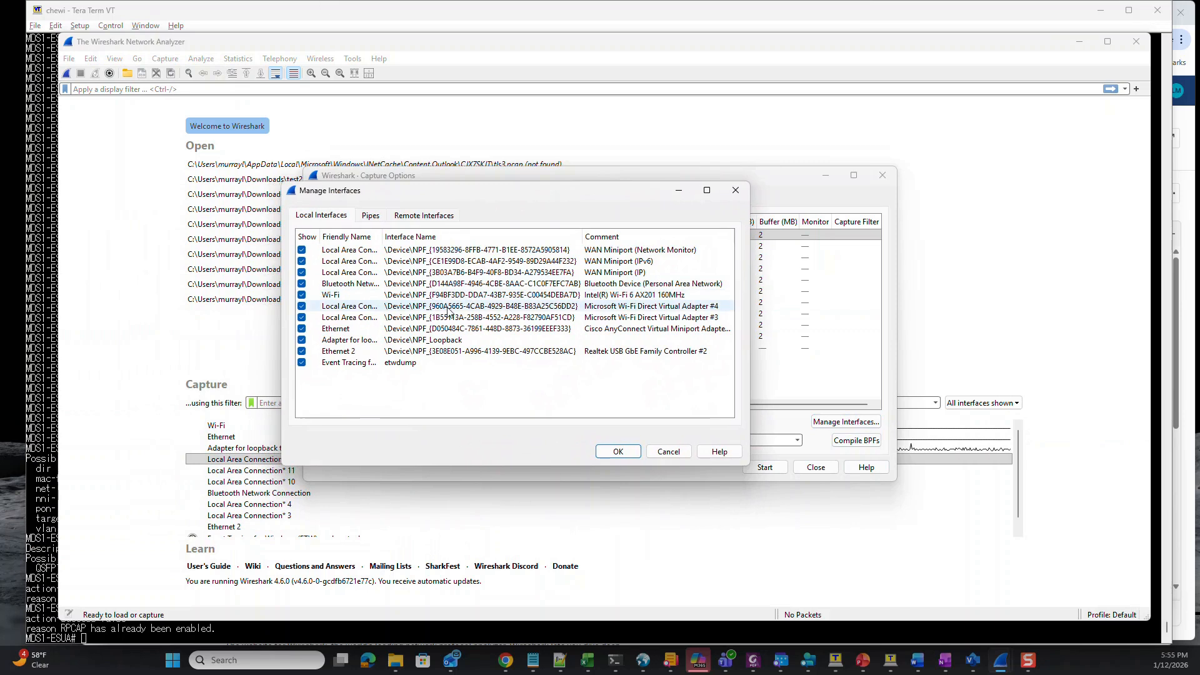
left_click(433, 215)
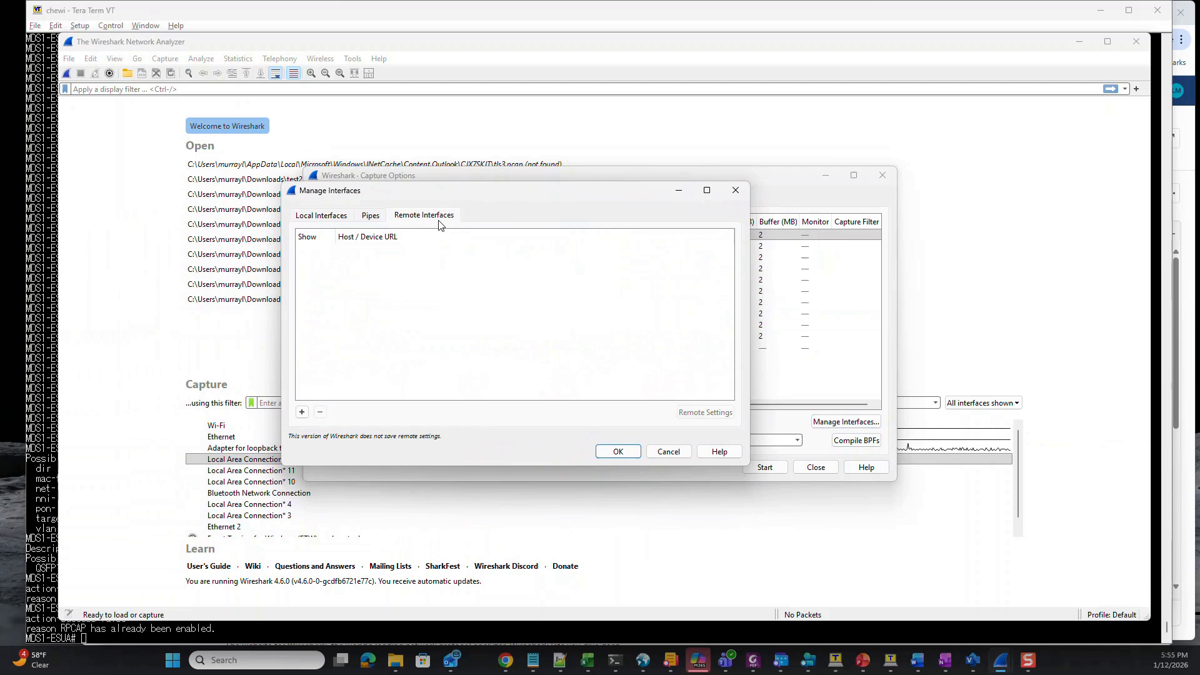
left_click(301, 413)
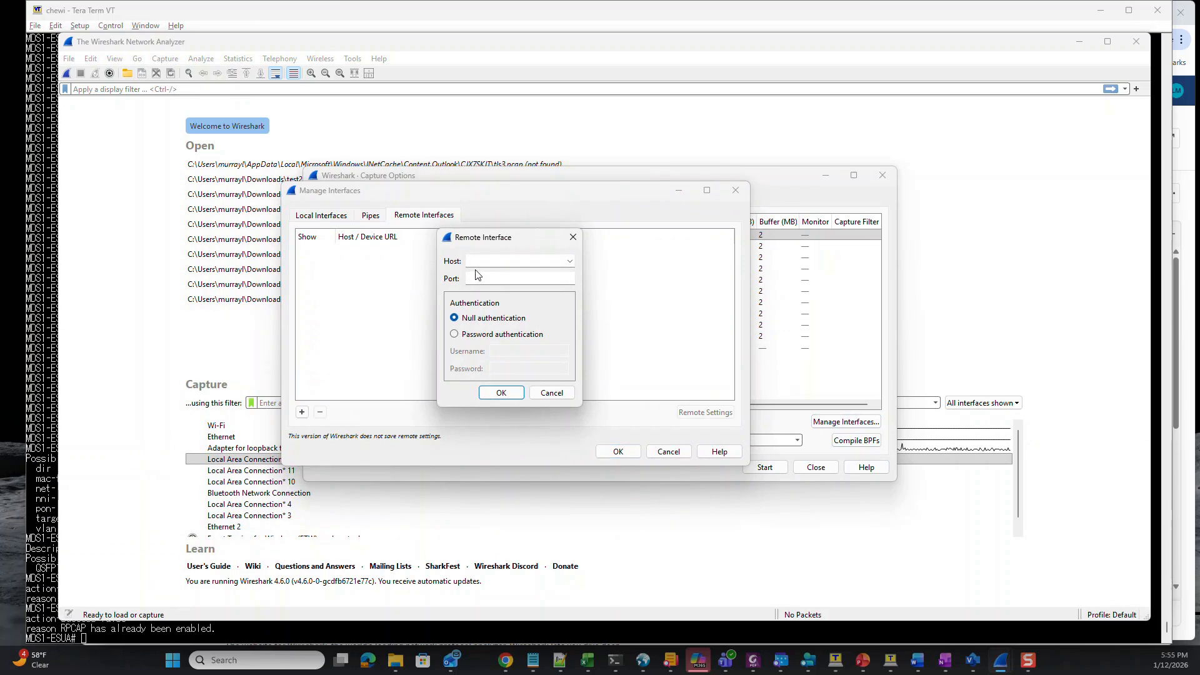
type("172.29.122.141")
key("Tab")
Confirm the 172.29.122.141 remote host, keep its eth2 interface, and select rpcap eth2 in Capture Options.
left_click(508, 395)
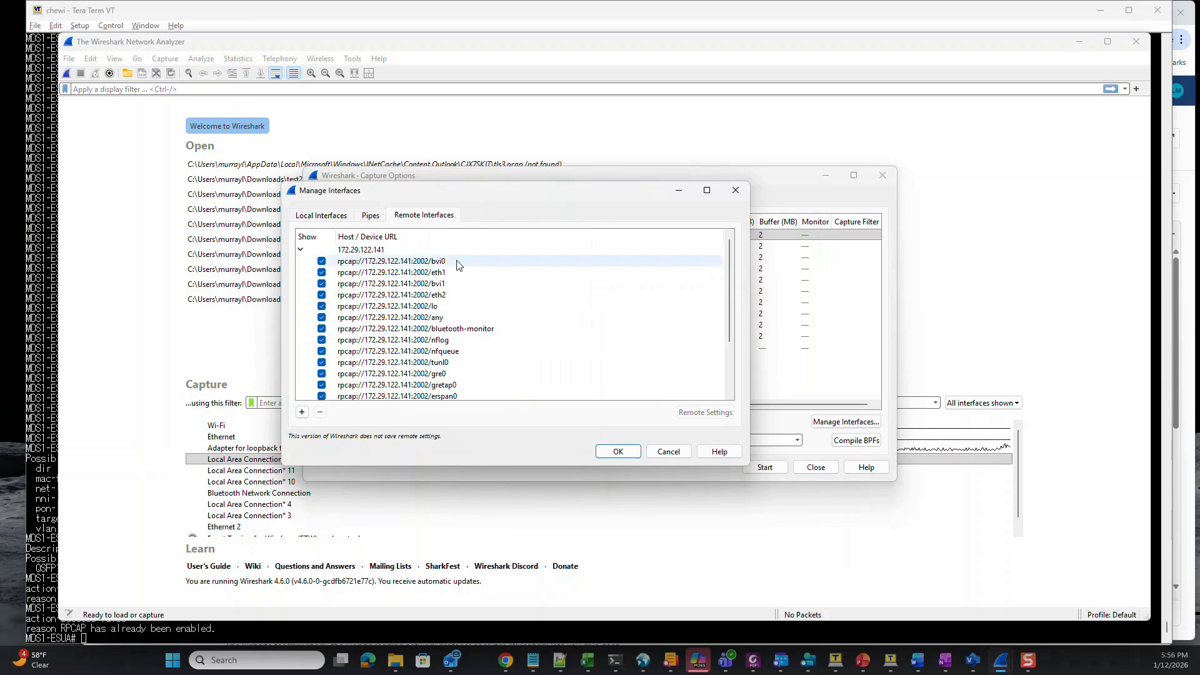
left_click(436, 298)
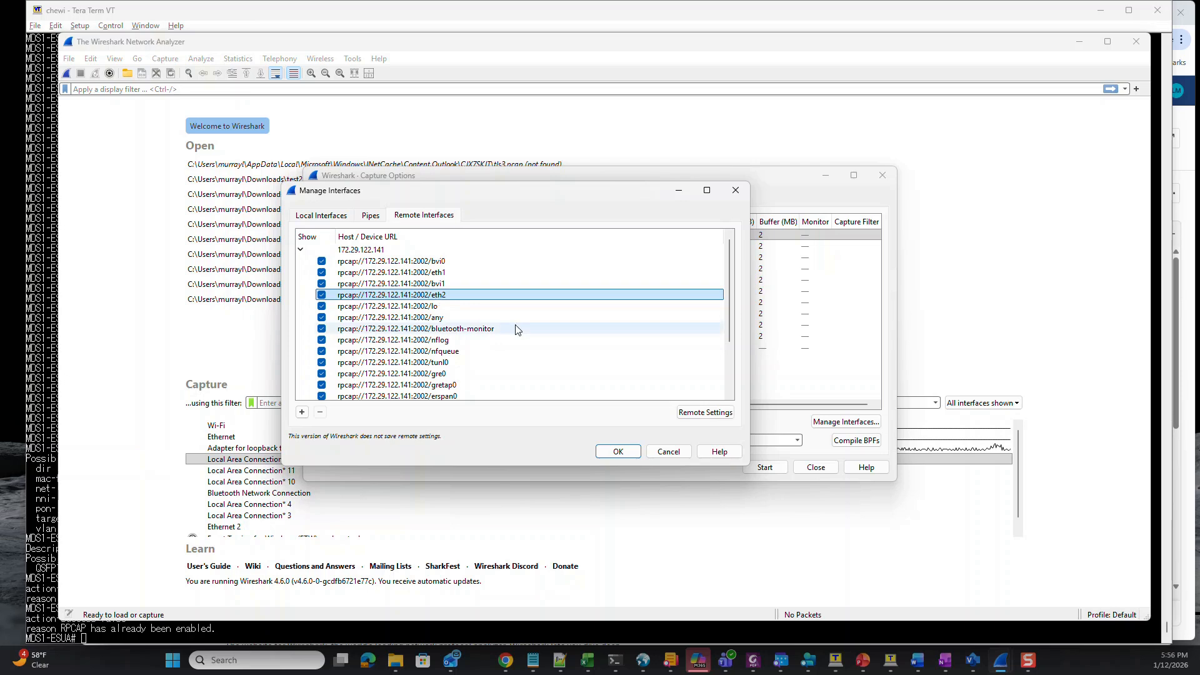
left_click(617, 453)
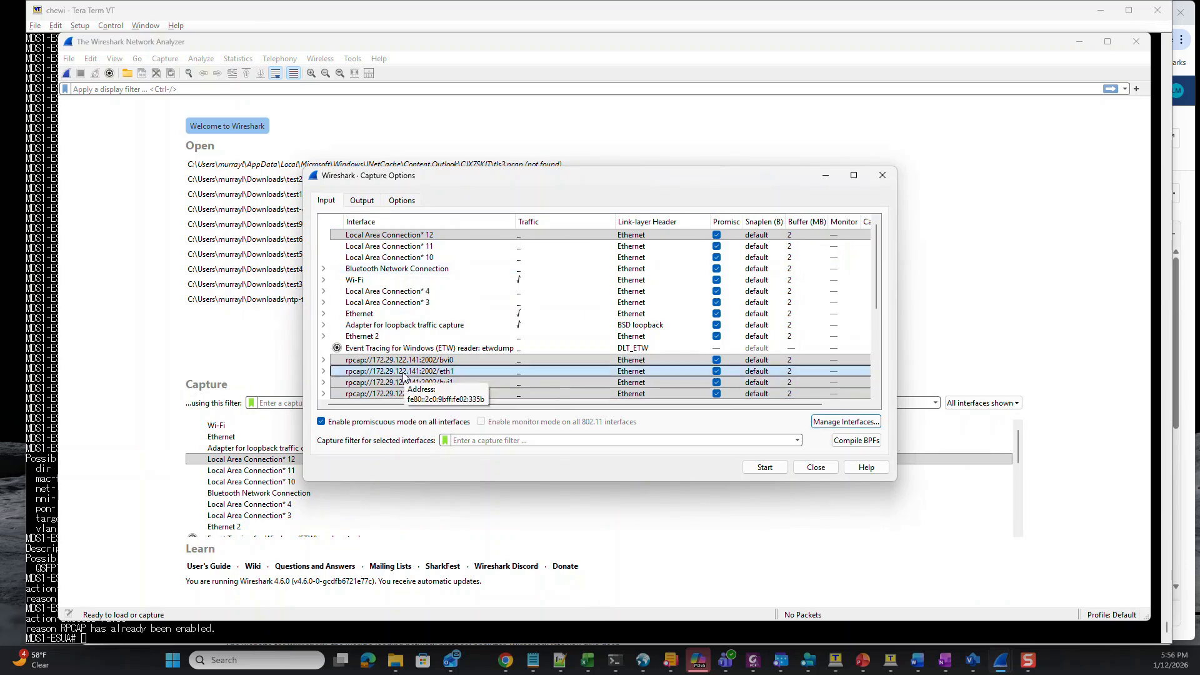
scroll(431, 384, "down", 2)
scroll(433, 385, "down", 1)
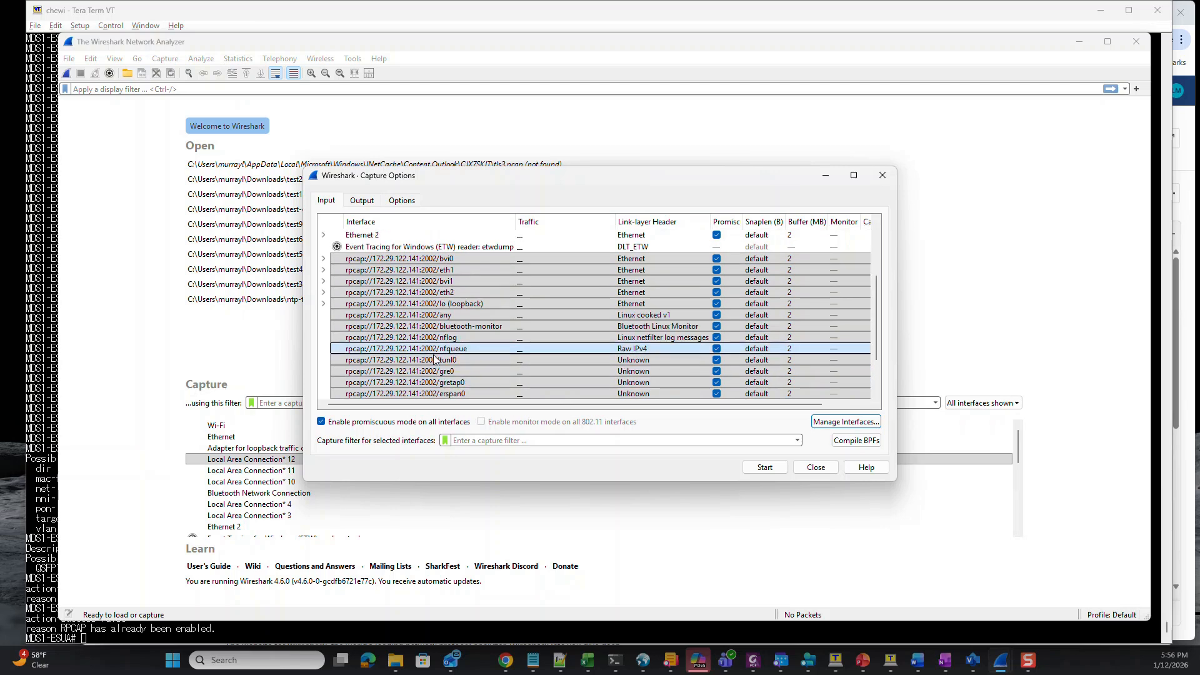
left_click(434, 296)
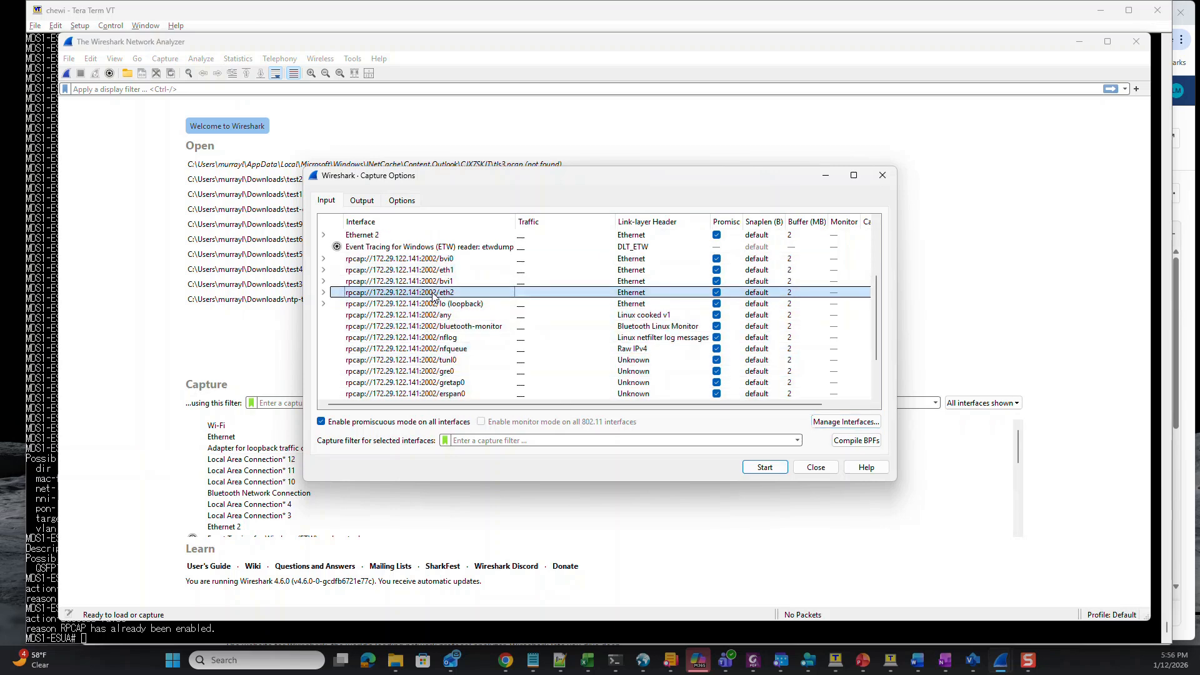
Start capturing on remote eth2, rerun the ping to 172.29.122.1, and view the ICMP packets.
double_click(435, 295)
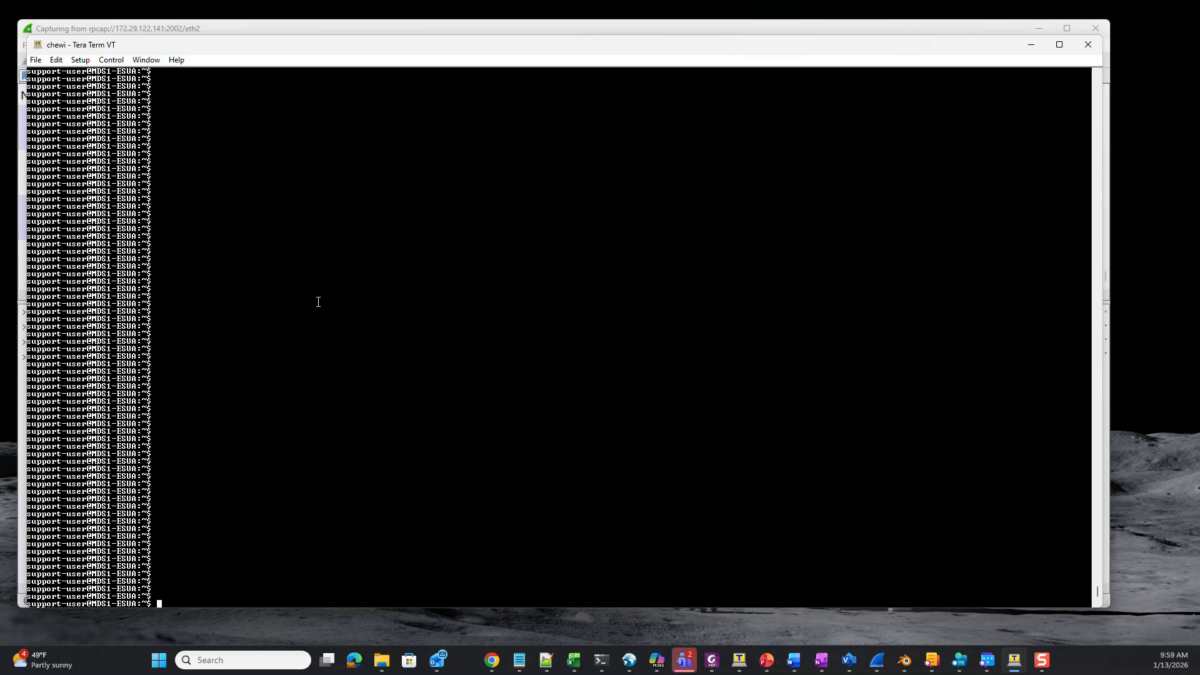
key("Up")
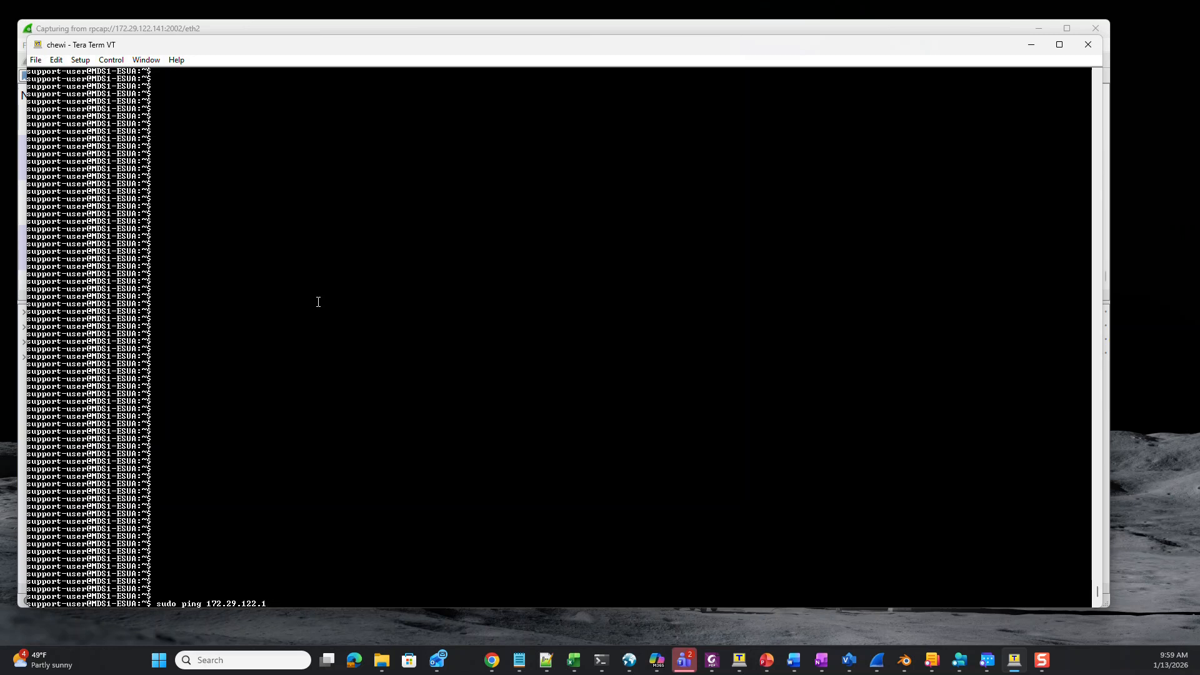
key("Return")
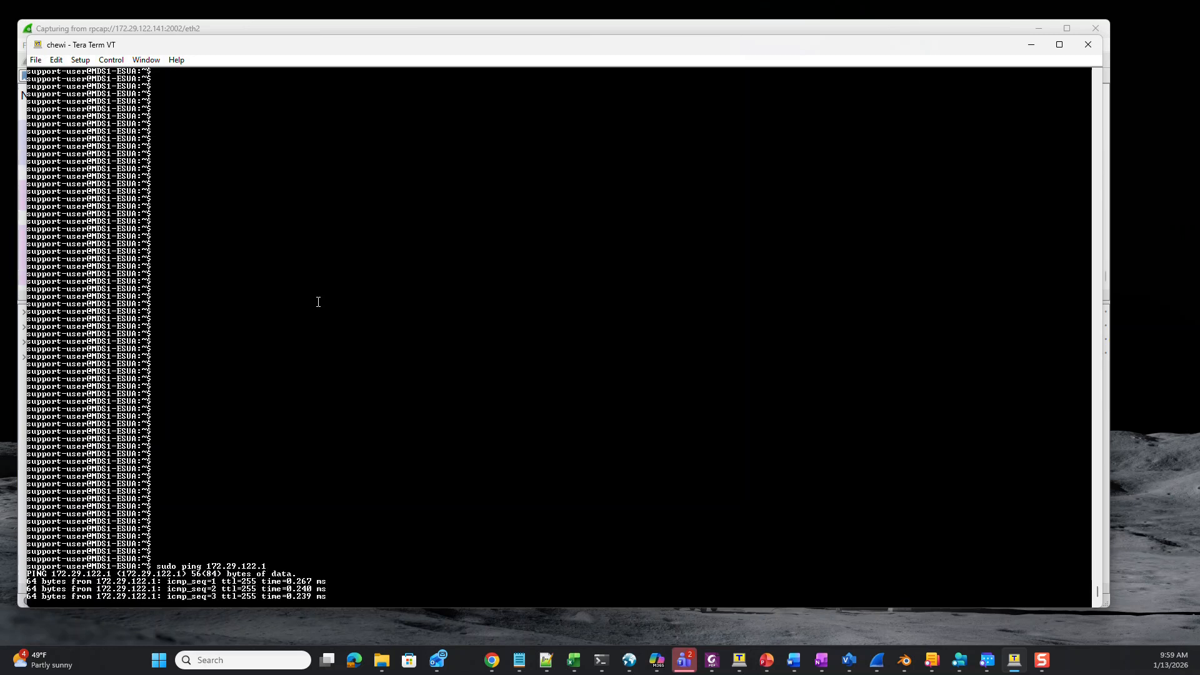
left_click(249, 27)
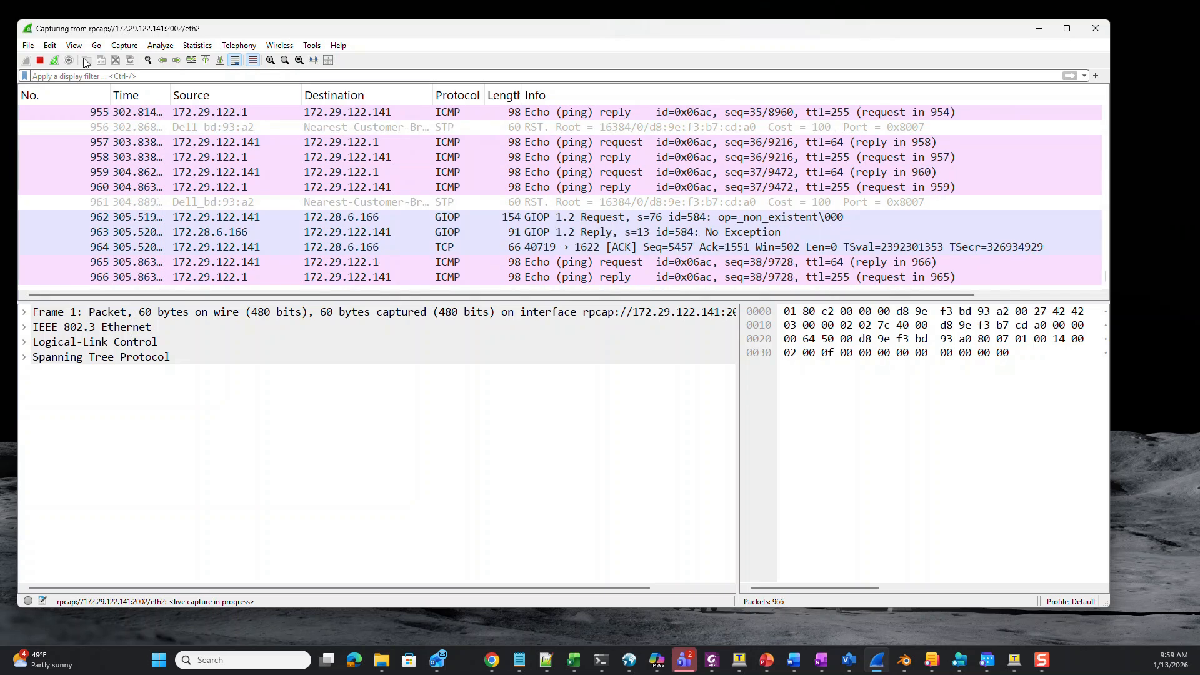
Stop the Wireshark capture at 969 packets and return to the Tera Term session.
left_click(40, 61)
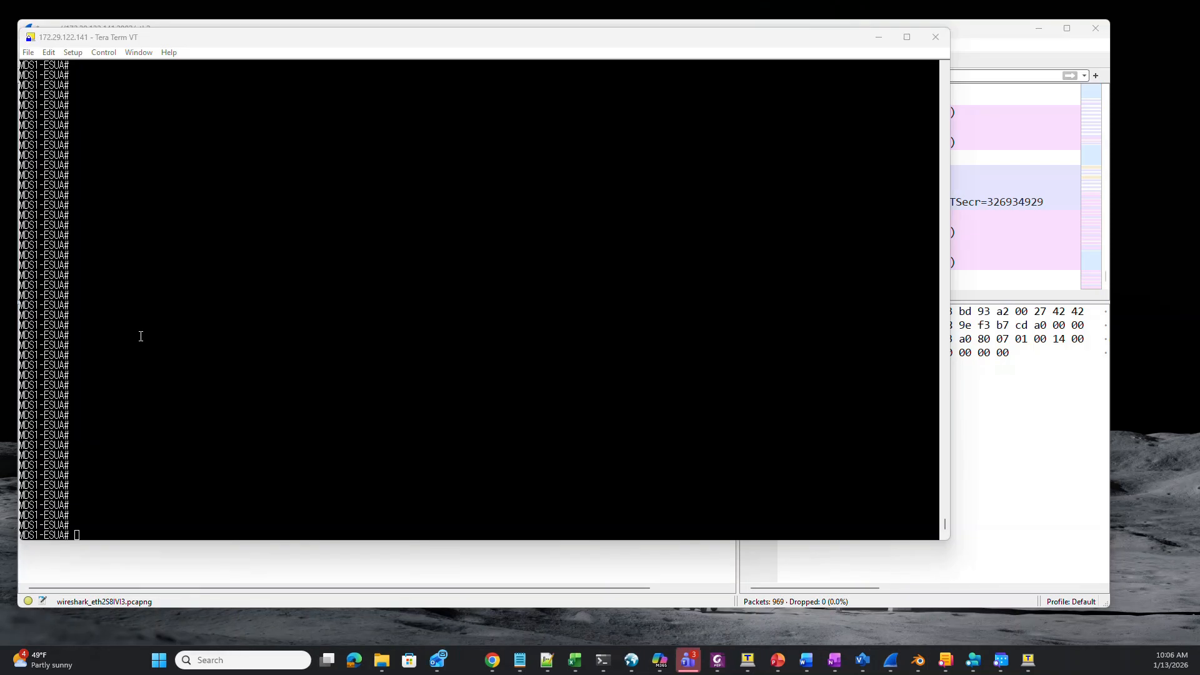
left_click(140, 336)
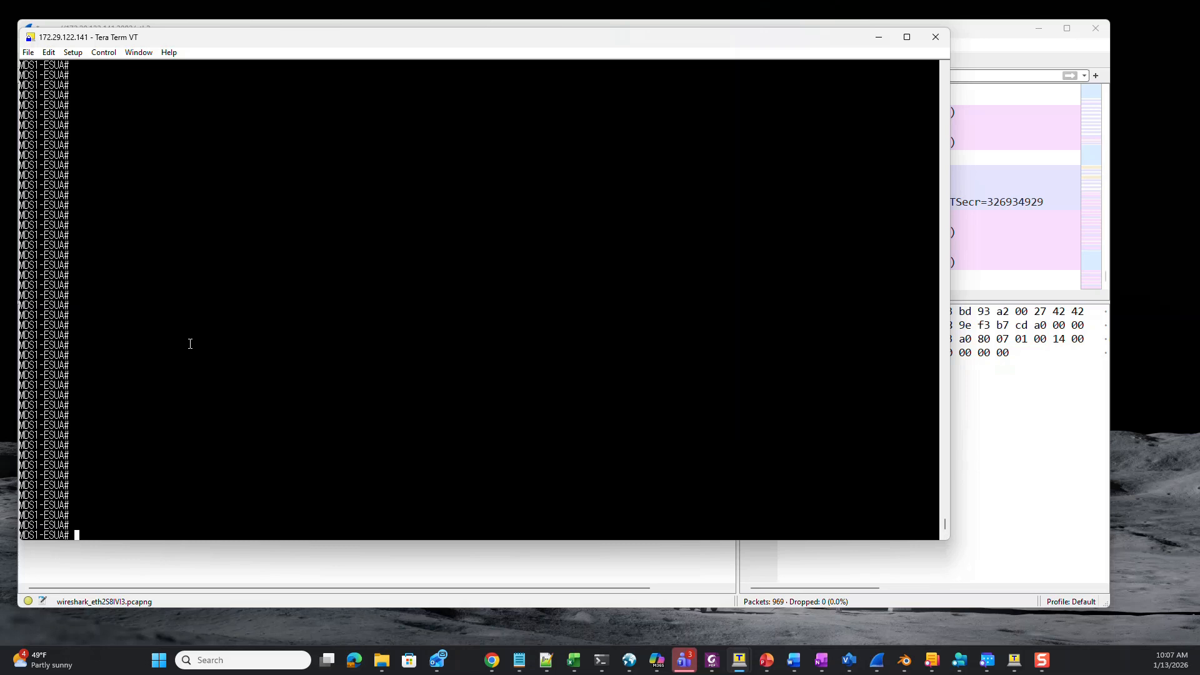
Disable RPCAP on the OLT with 'tolt diagnostics rpcap disable'.
type("tolt dia")
key("Tab")
type("rpc")
key("Tab")
type("di")
key("Tab")
key("Return")
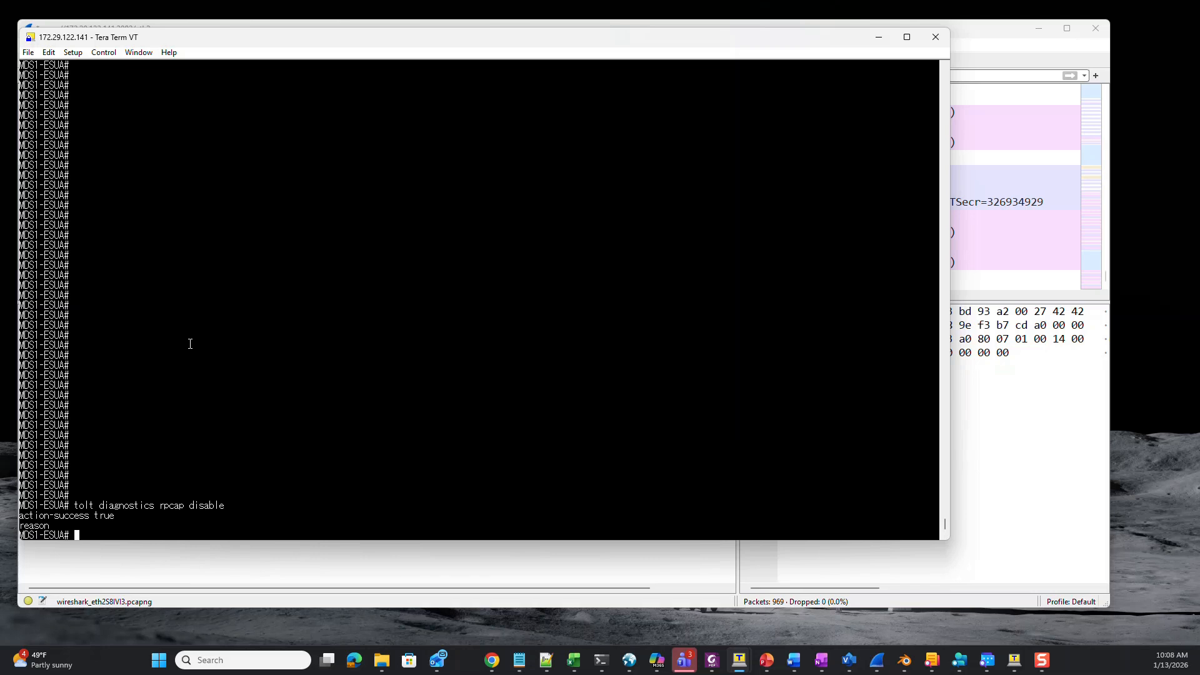
Turn off flow mirroring with 'tolt diagnostics flowmirror disable'.
type("tolt flow")
key("Return")
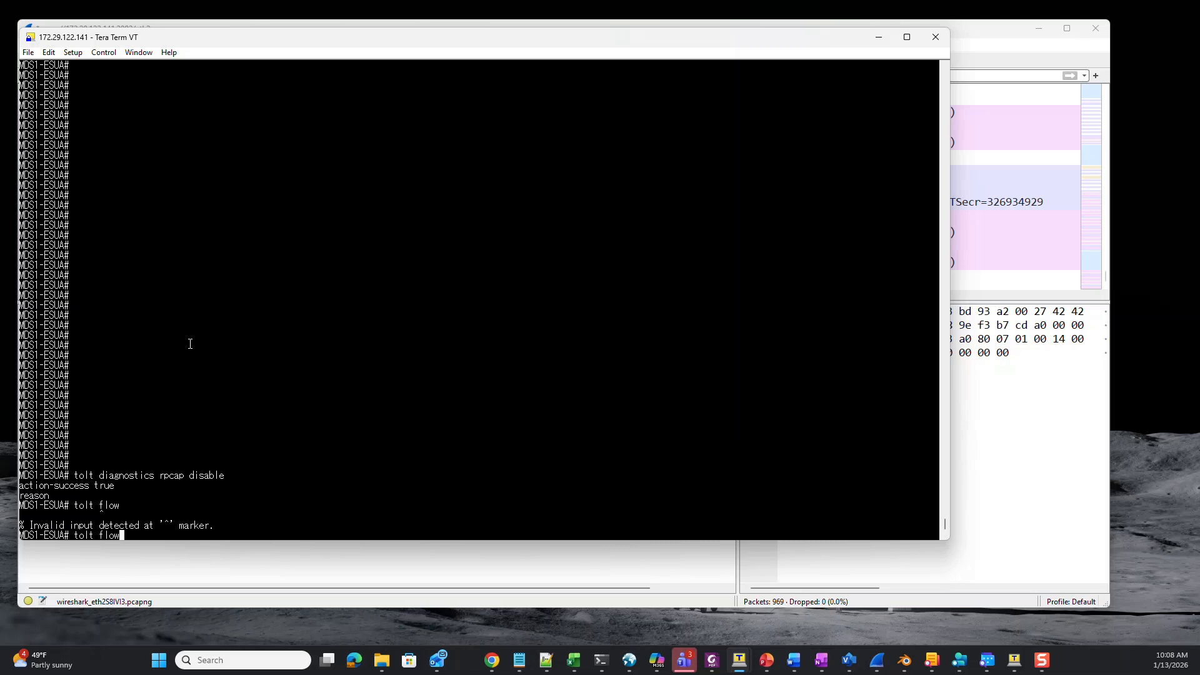
key("BackSpace")
key("BackSpace")
key("BackSpace")
key("BackSpace")
type("dia")
key("Tab")
type("flow")
key("Tab")
type("di")
key("Tab")
key("Return")
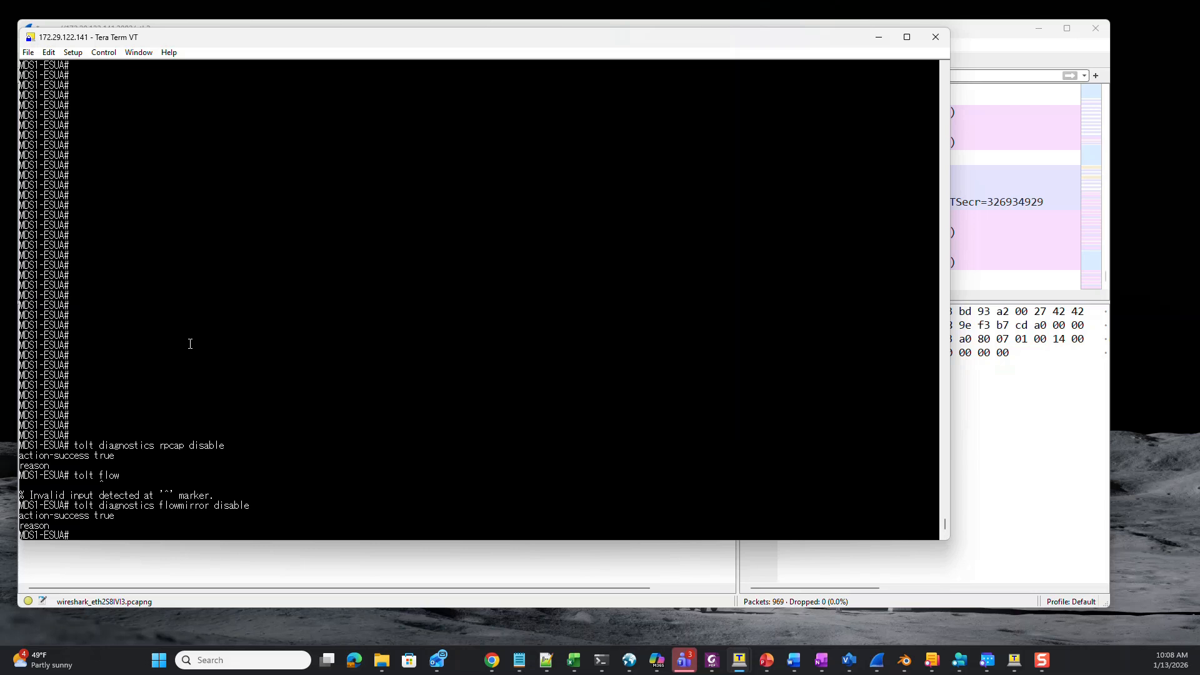